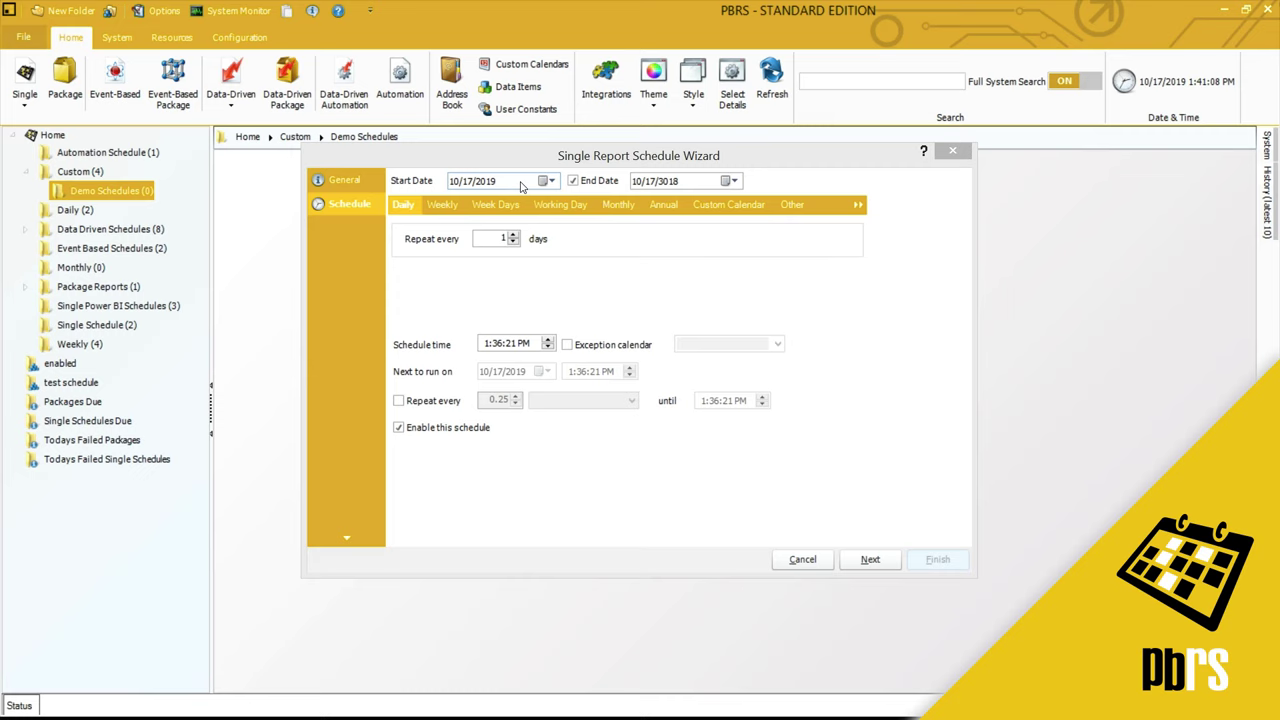
- Set the start date to 10/30/2019, clear the end date, and repeat every 4 days
left_click(462, 186)
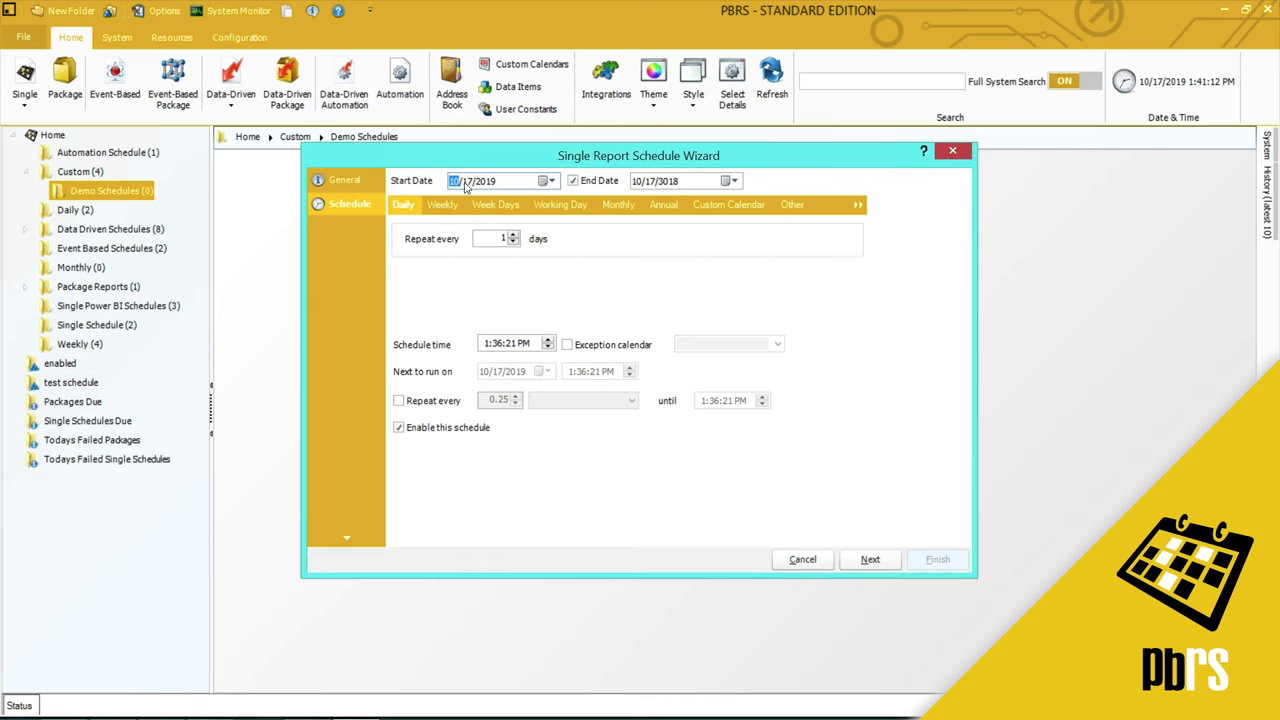
left_click(466, 186)
type("30")
left_click(577, 184)
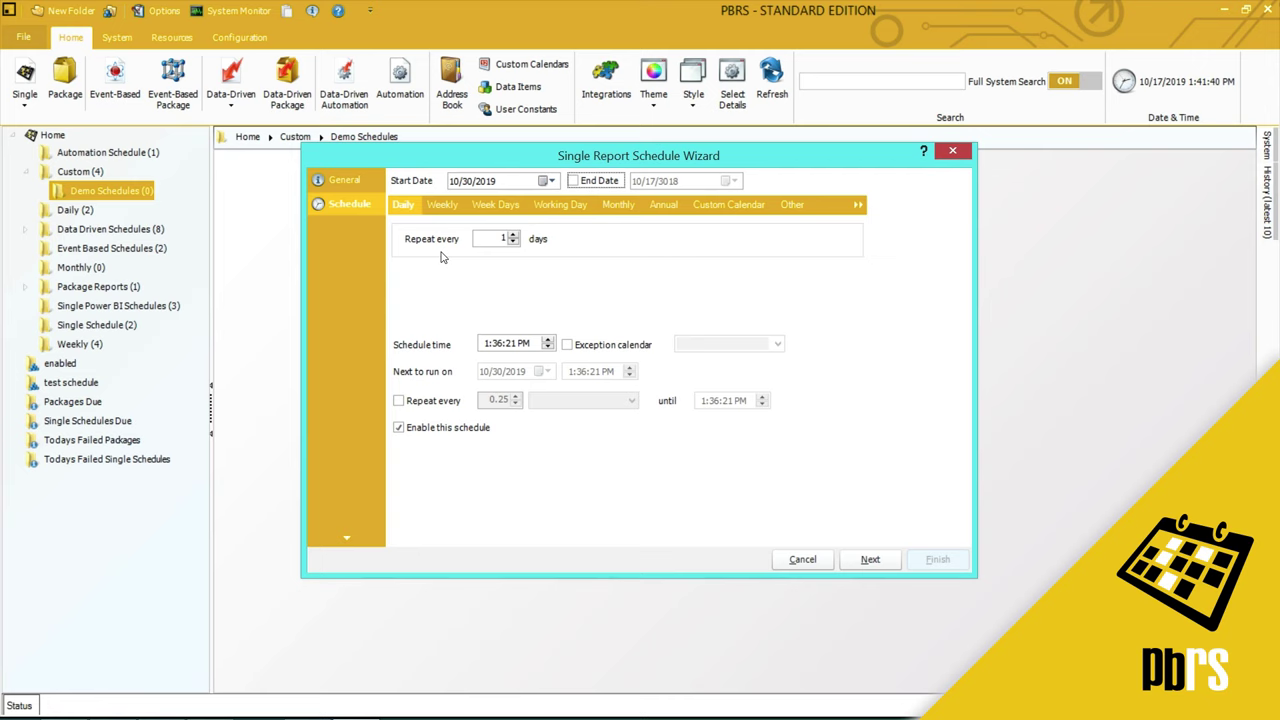
left_click(514, 236)
left_click(514, 236)
left_click(514, 236)
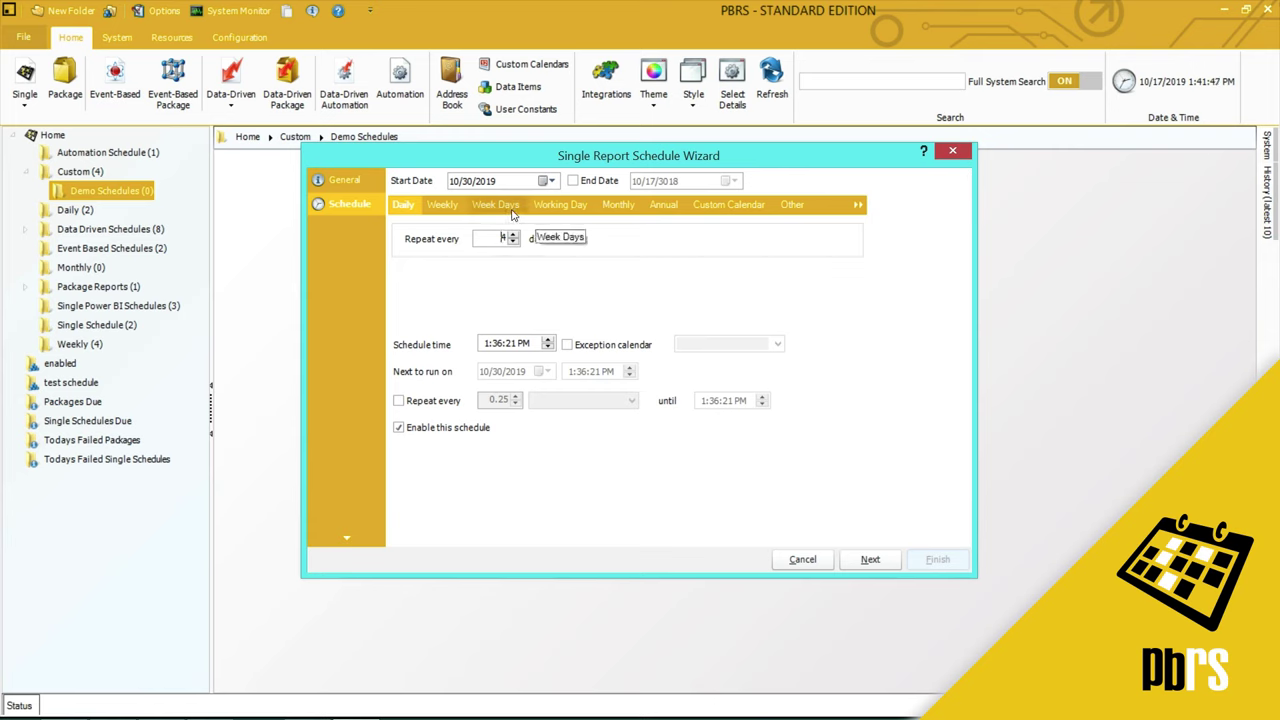
- Switch to weekly recurrence every 3 weeks with Saturday and Sunday unchecked
left_click(446, 212)
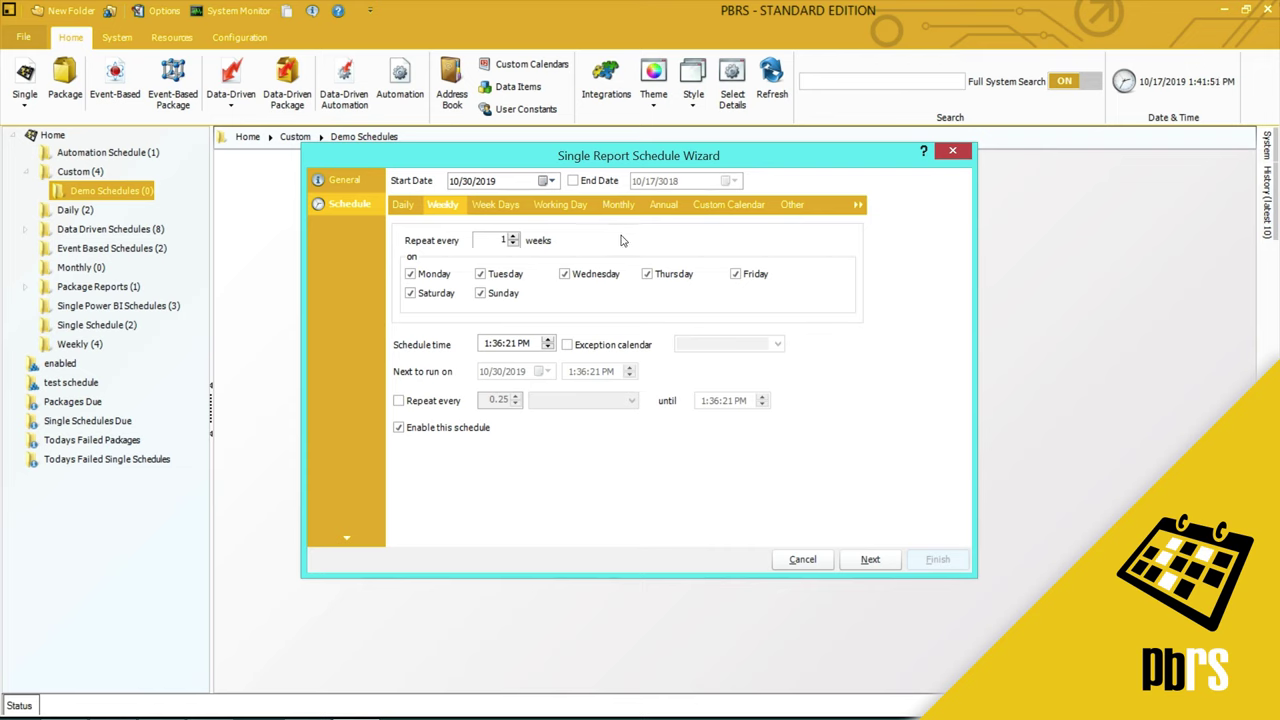
left_click(514, 237)
left_click(514, 237)
left_click(436, 295)
left_click(492, 296)
- Try Week Days and Working Day (Last, then nth with 15), then switch to Monthly recurrence
left_click(502, 206)
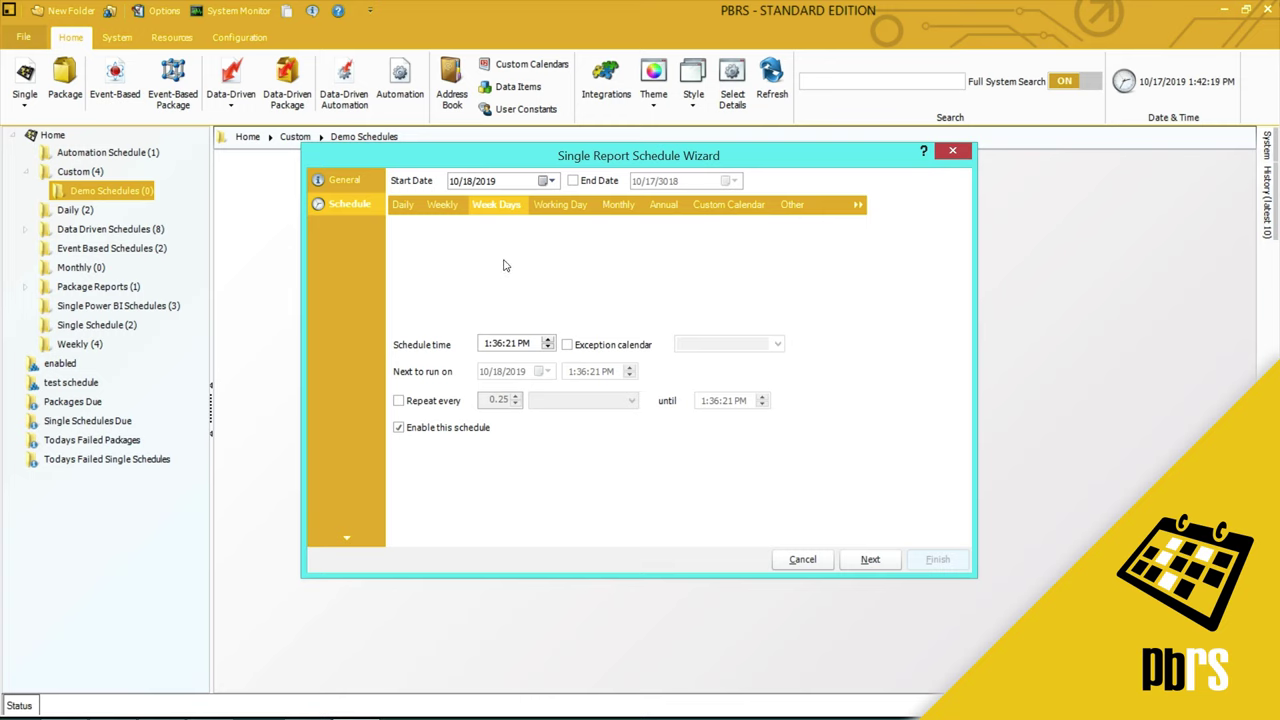
left_click(570, 212)
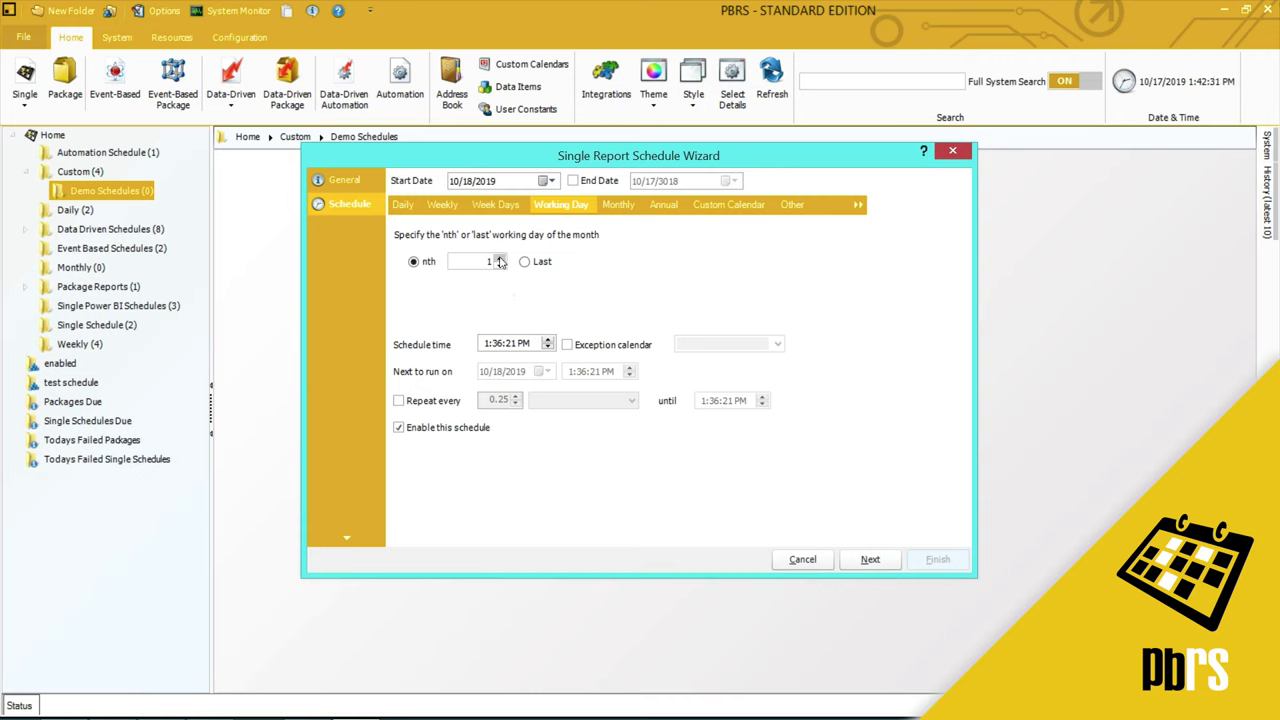
left_click(524, 261)
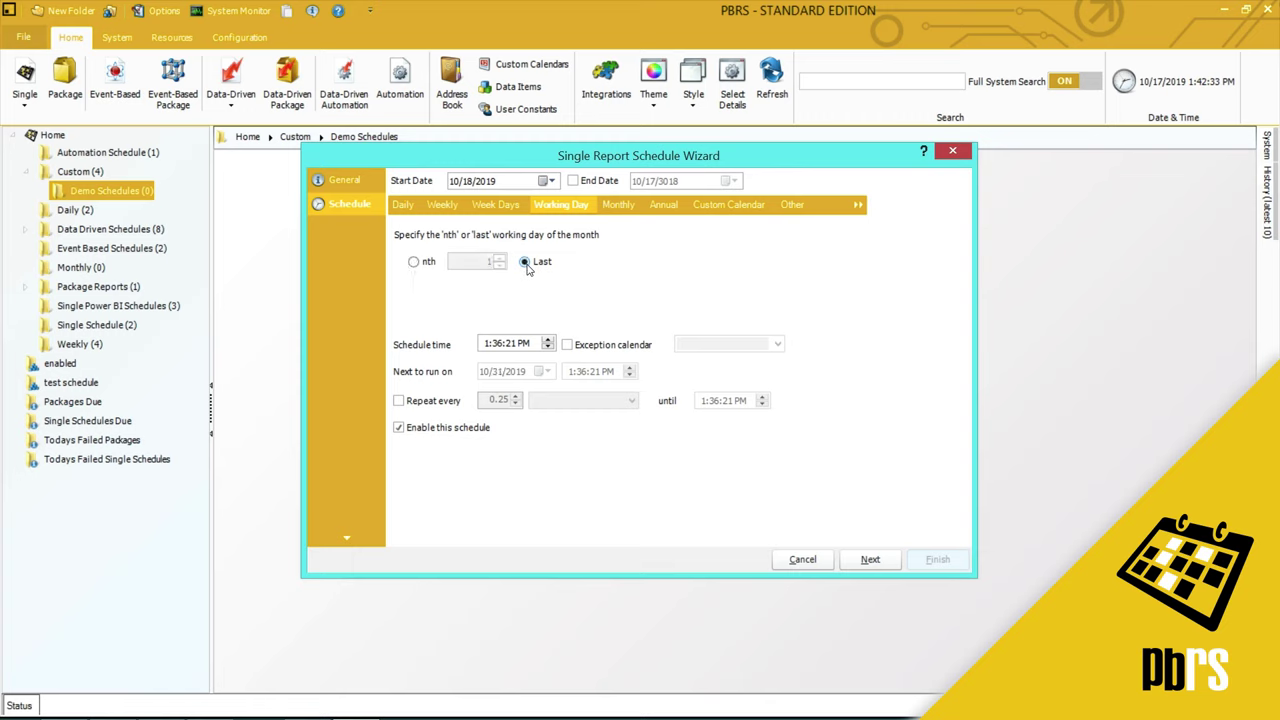
left_click(414, 264)
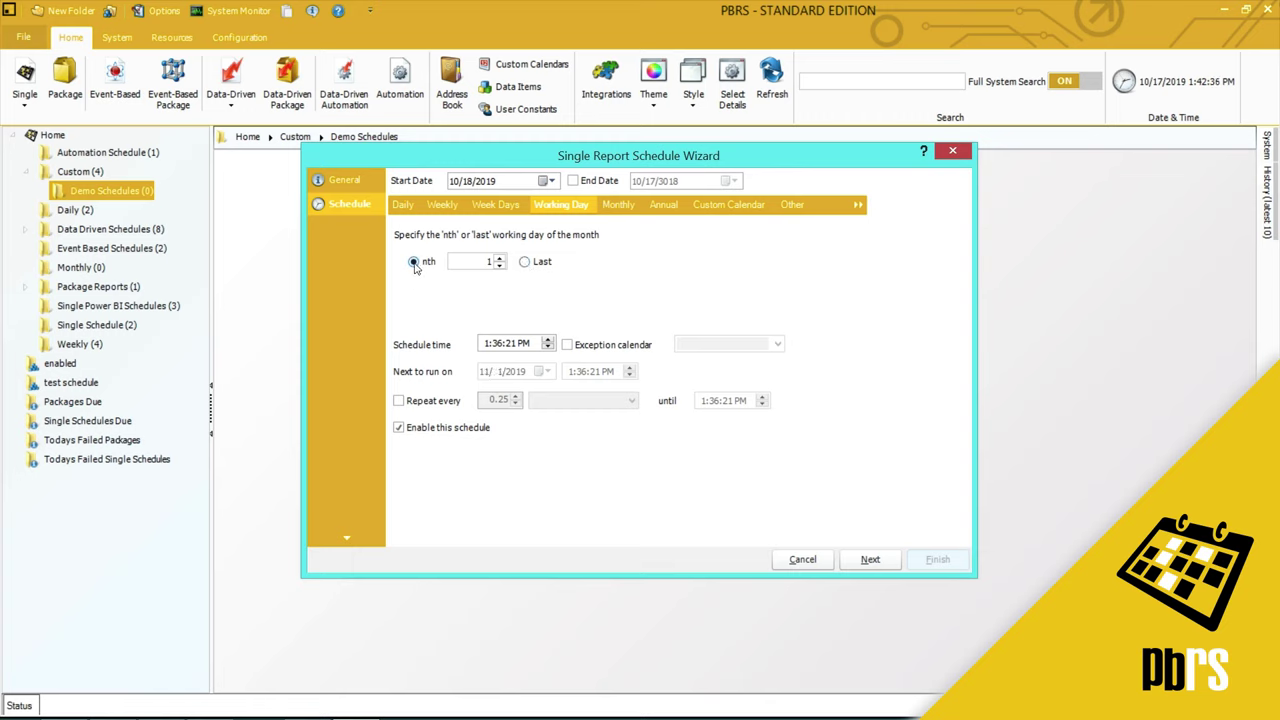
left_click(500, 261)
left_click(498, 266)
type("15")
left_click(622, 208)
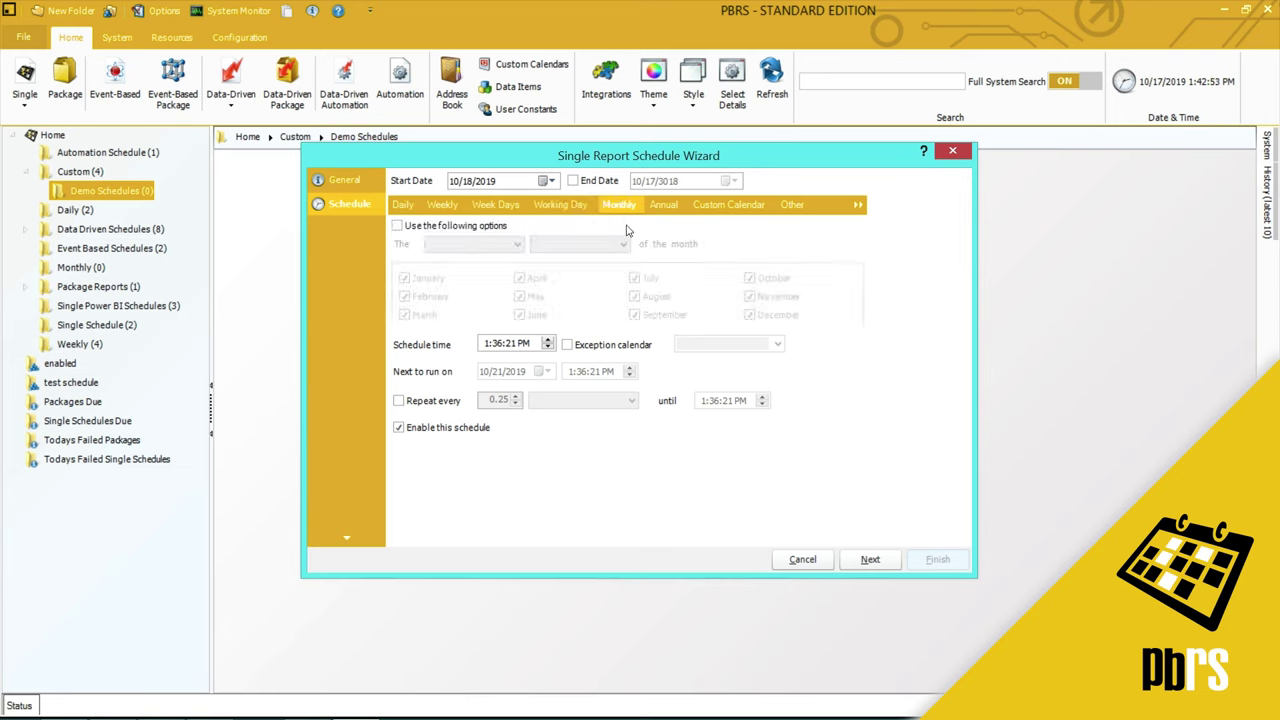
- Turn on the monthly options to run on the Last Day of the month
left_click(401, 228)
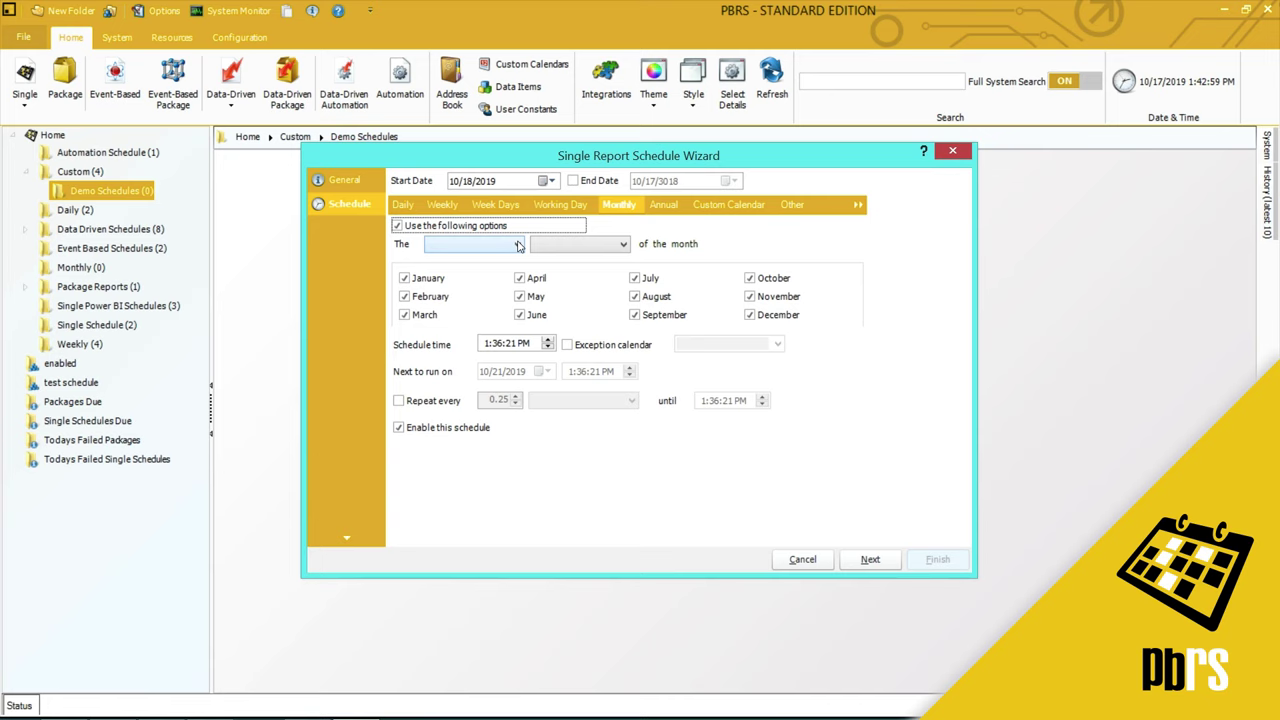
left_click(519, 245)
left_click(519, 302)
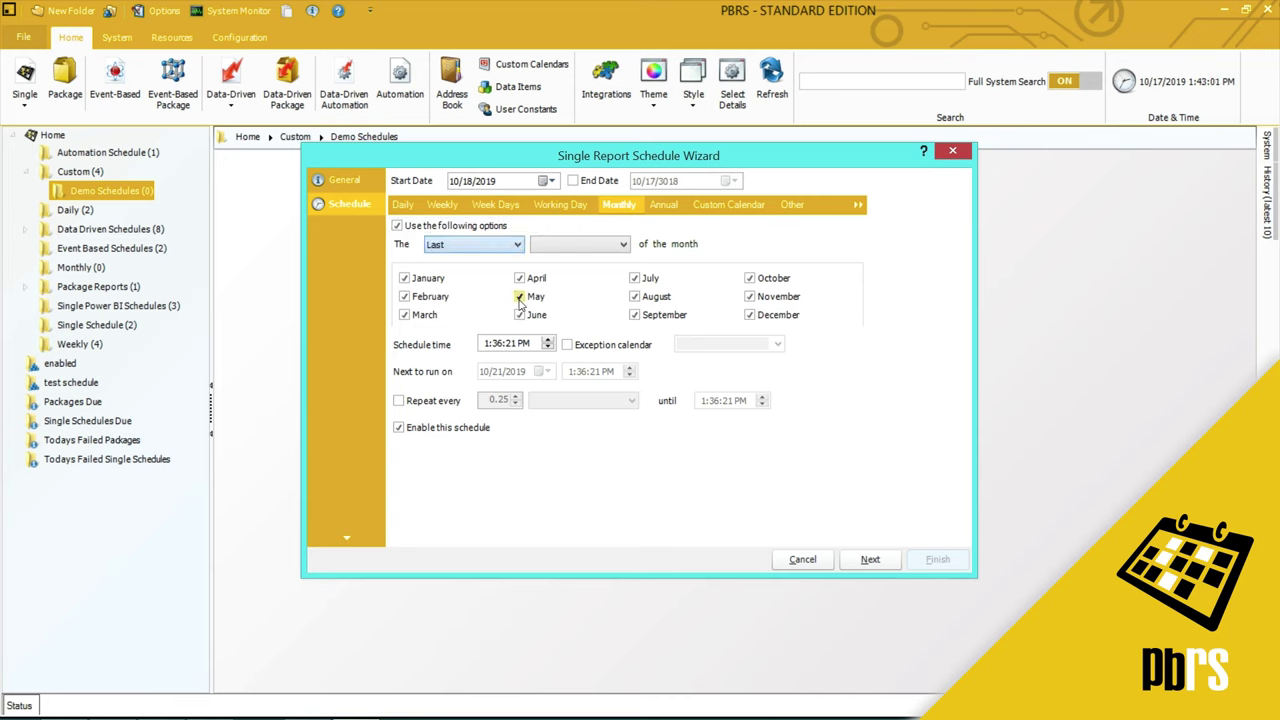
left_click(621, 245)
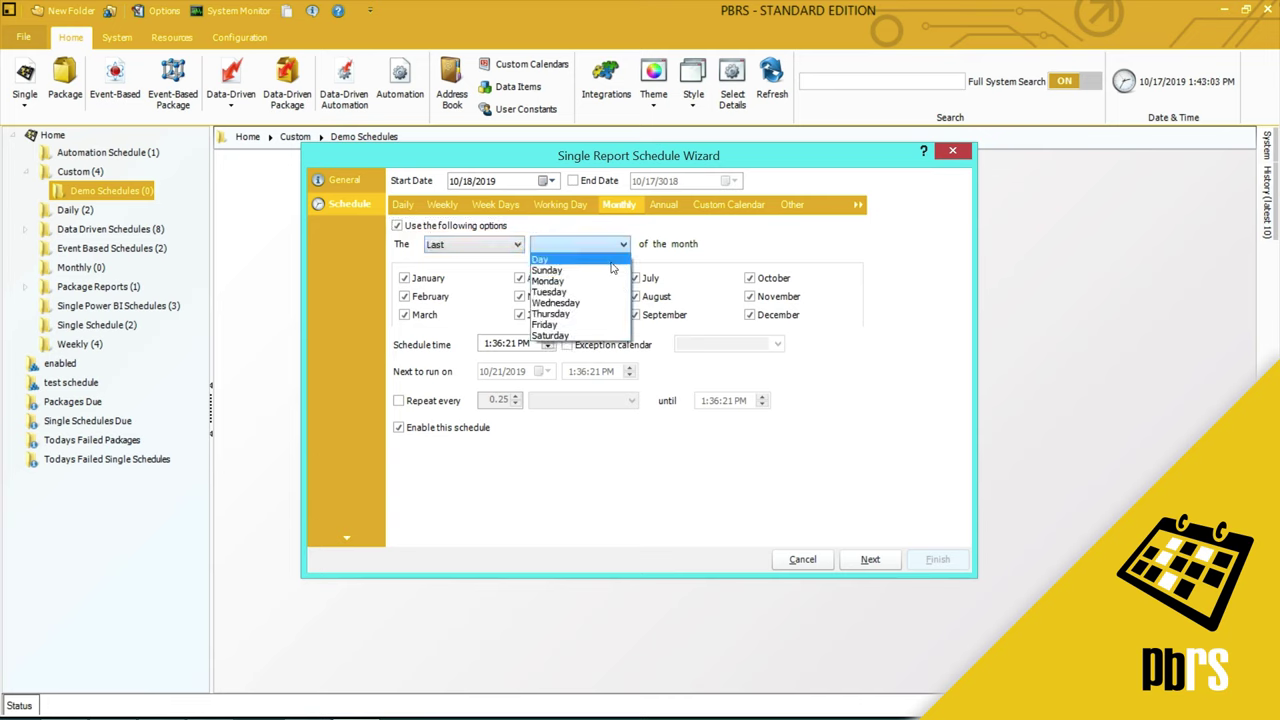
left_click(611, 261)
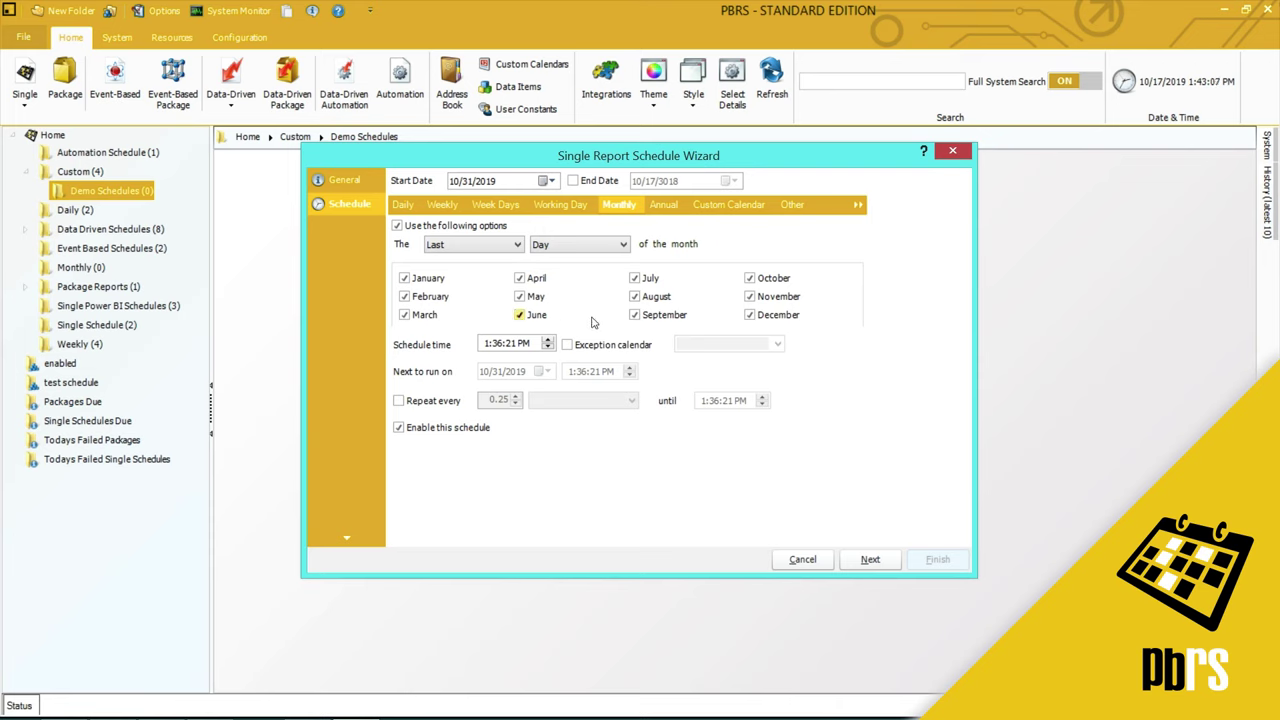
- Exclude January, May and July, then switch to Annual recurrence
left_click(457, 281)
left_click(520, 297)
left_click(650, 283)
left_click(664, 205)
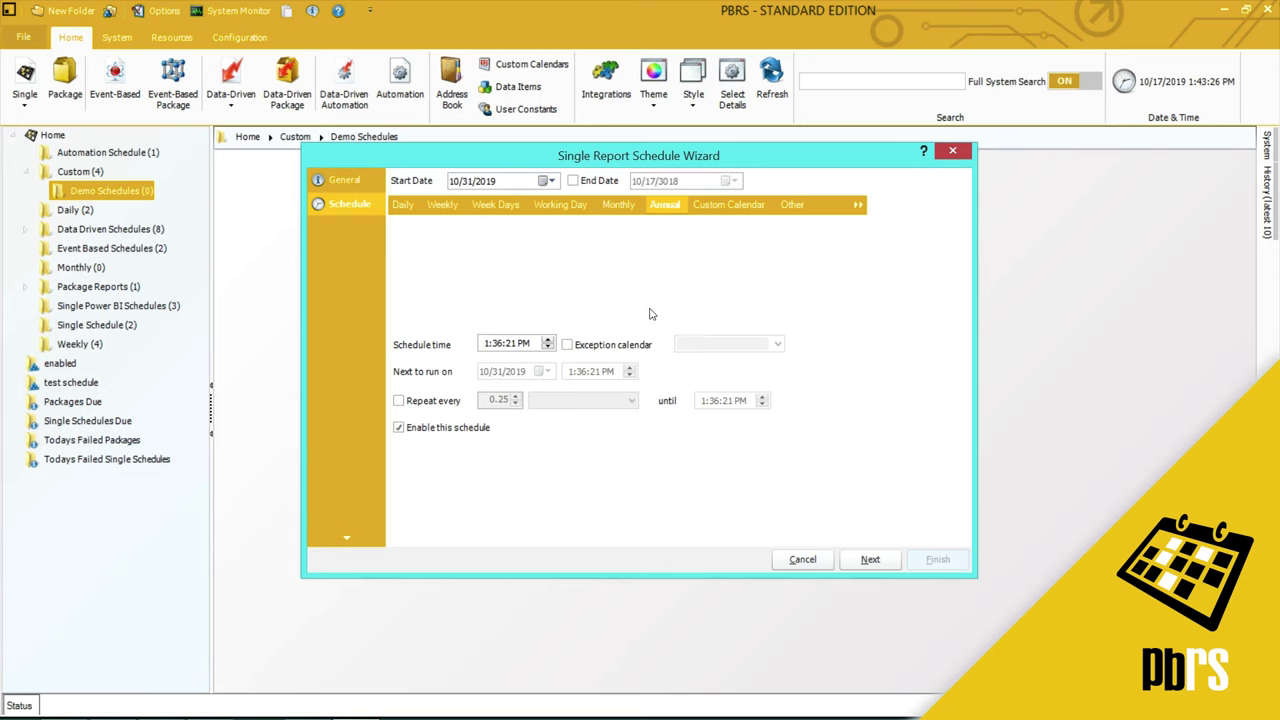
- Switch to Custom Calendar recurrence and choose [New...] from the Calendar Name list
left_click(743, 210)
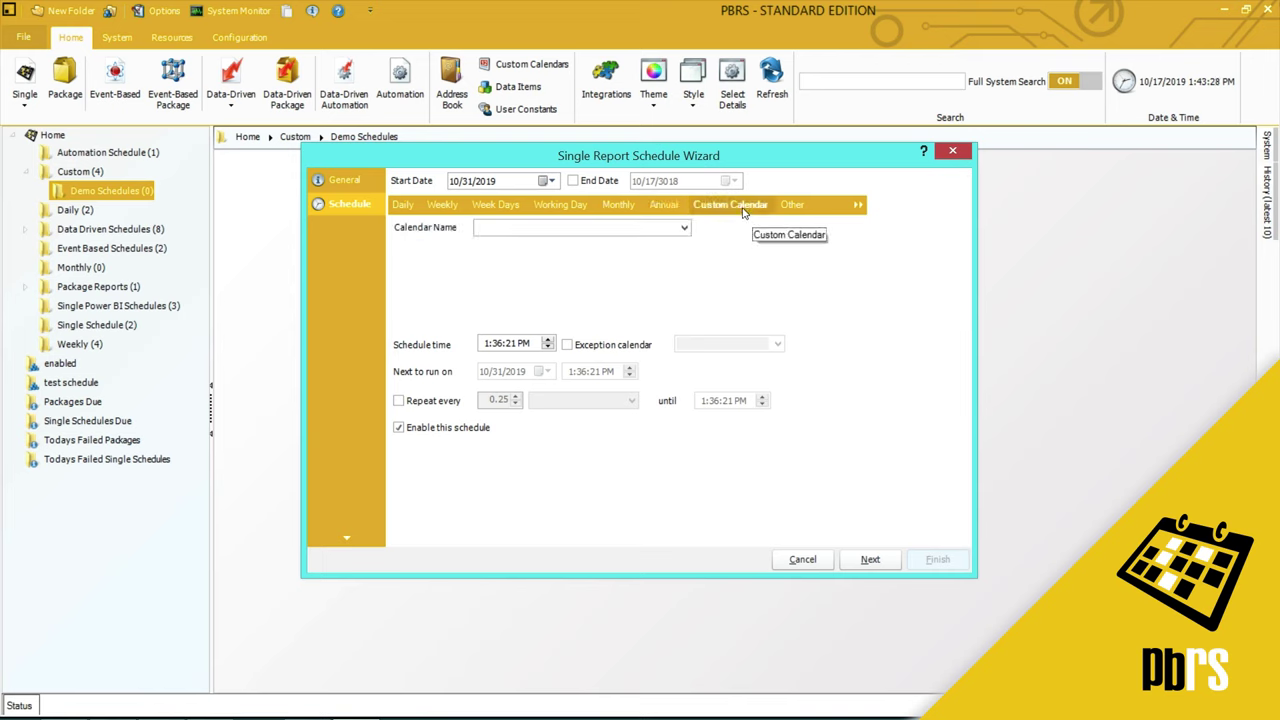
left_click(685, 228)
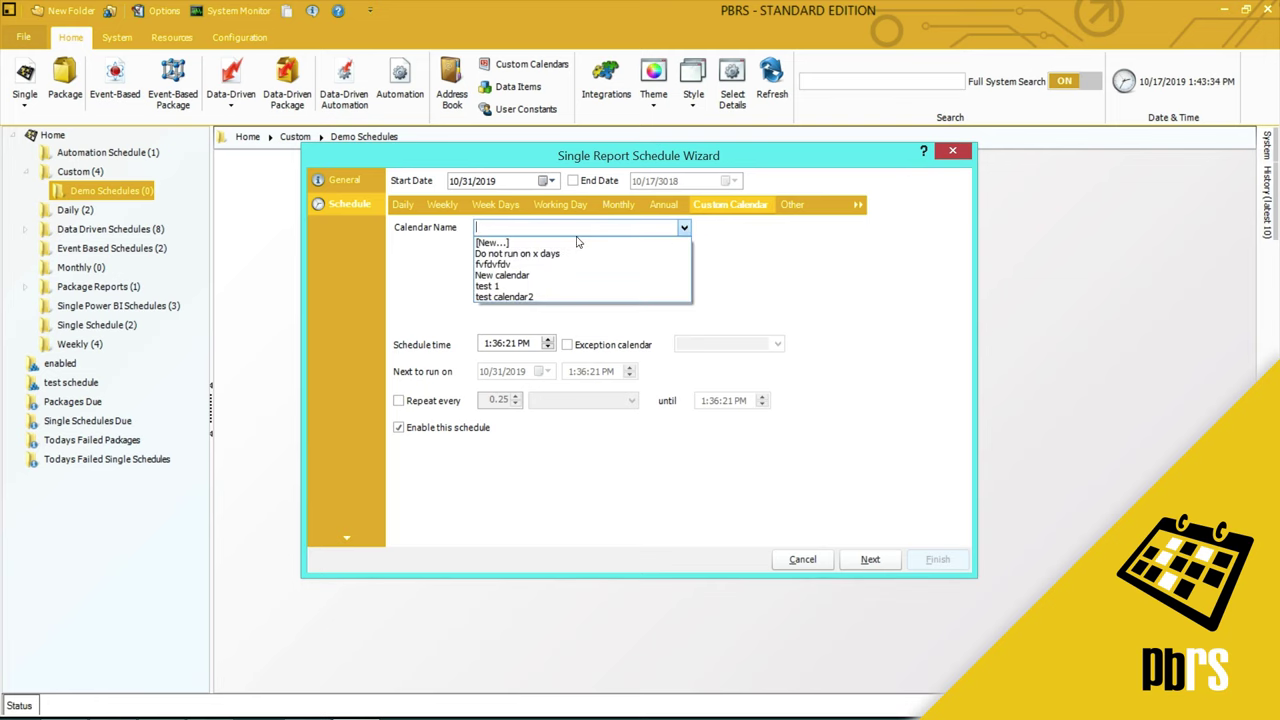
left_click(495, 242)
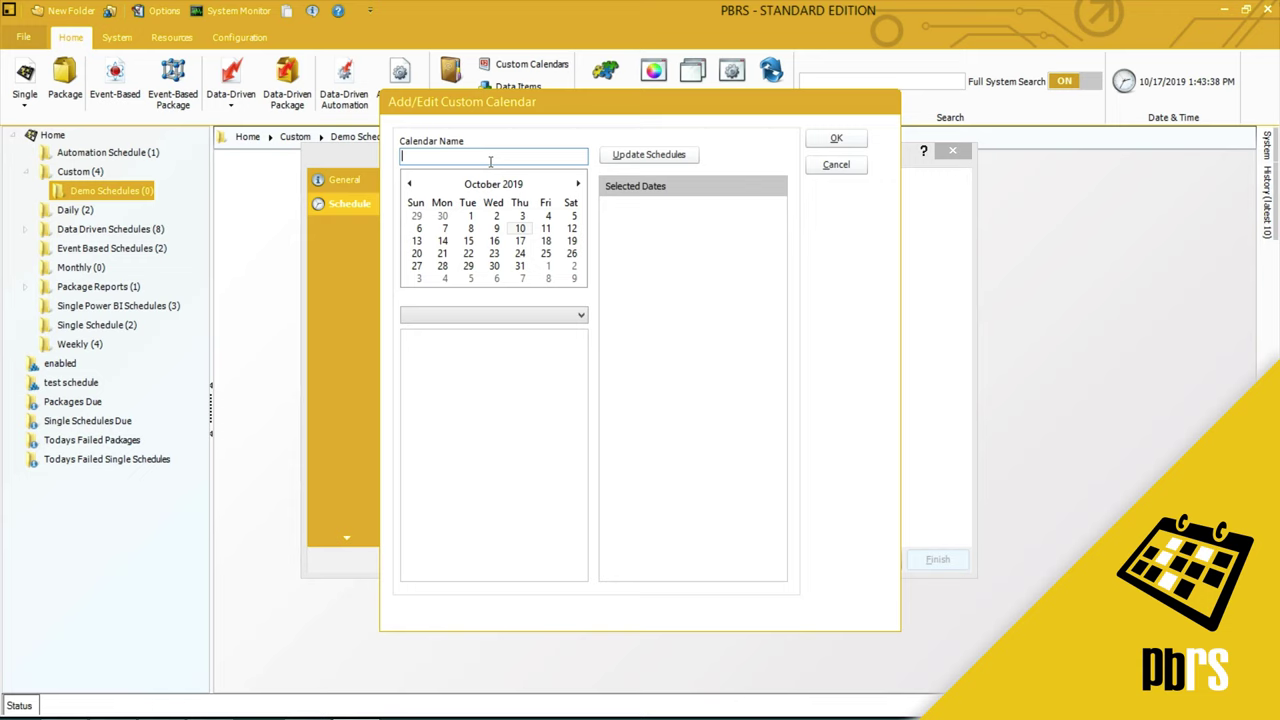
- Name the calendar 'my Calendar', select 31 Oct, 13 Nov and 19 Dec 2019, and save it
type("my Calenadar")
left_click(520, 267)
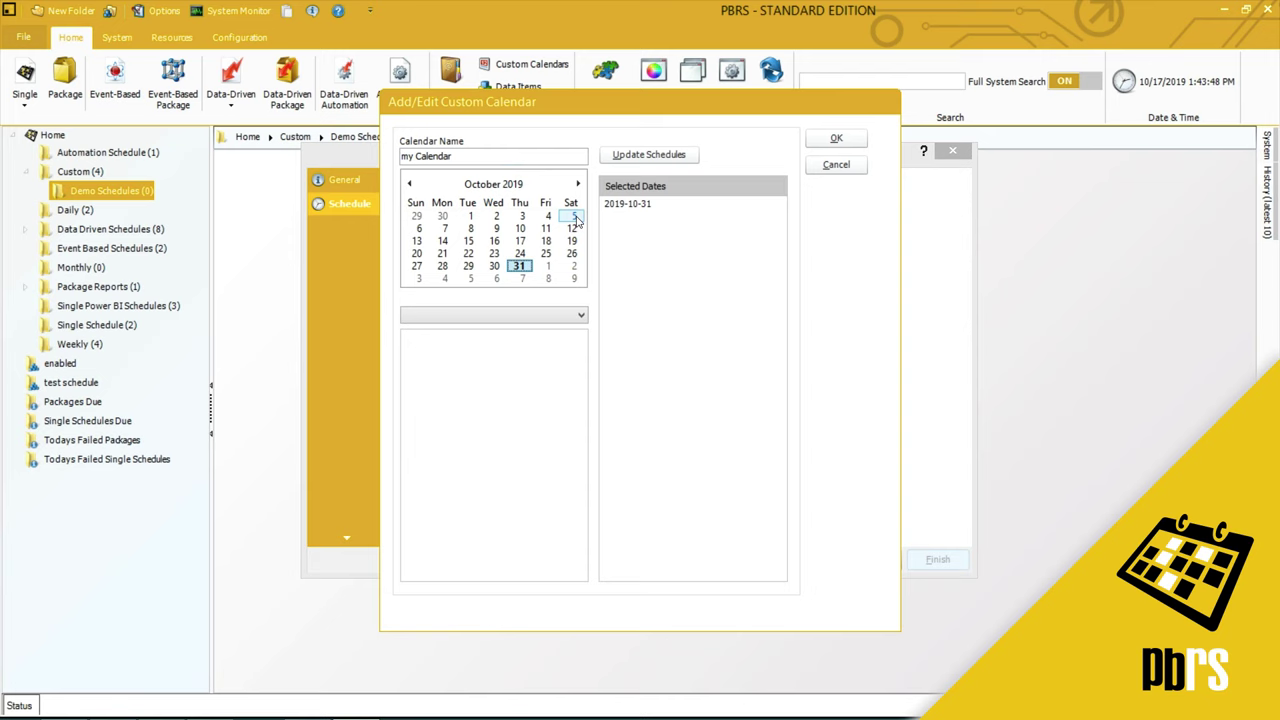
left_click(578, 185)
left_click(494, 241)
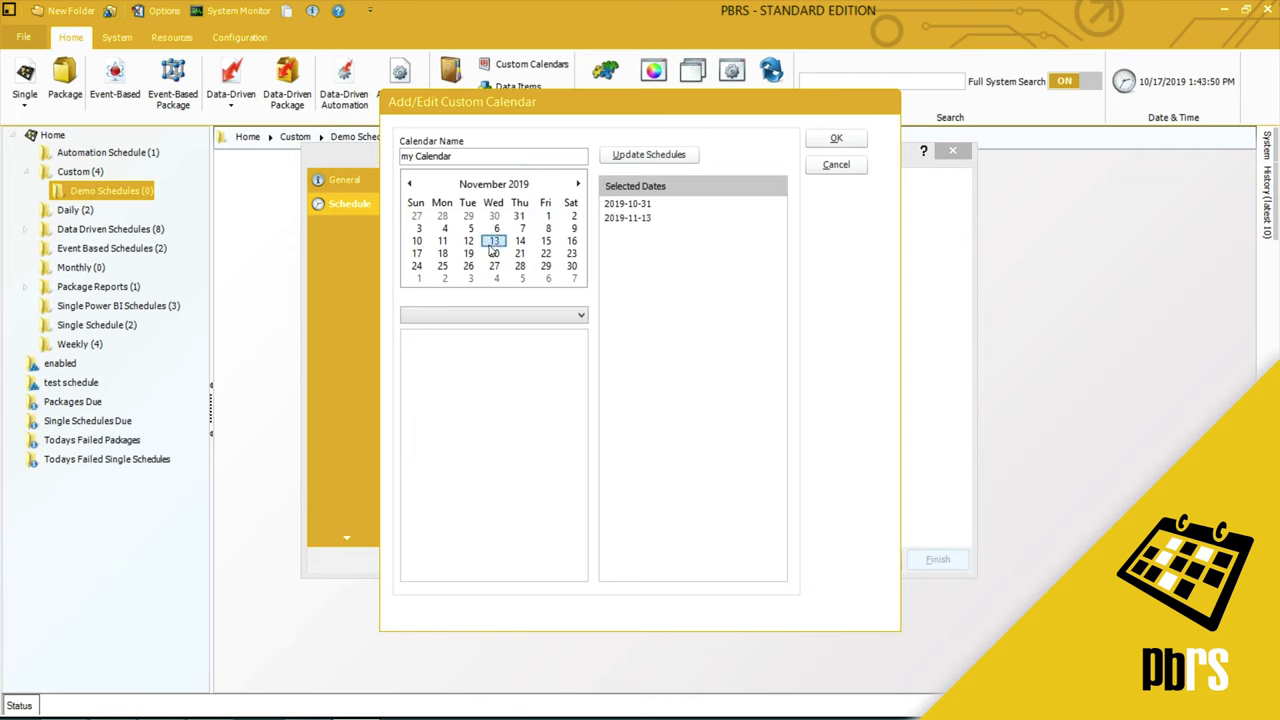
left_click(578, 185)
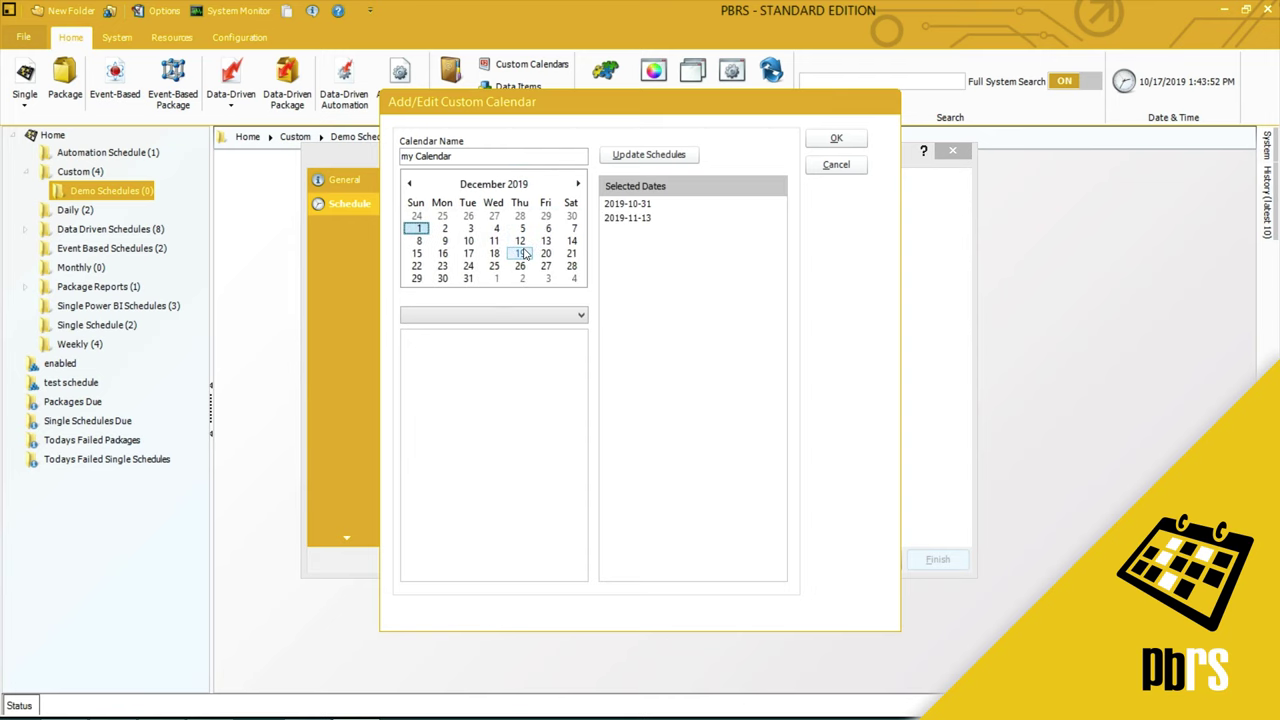
left_click(520, 253)
left_click(577, 192)
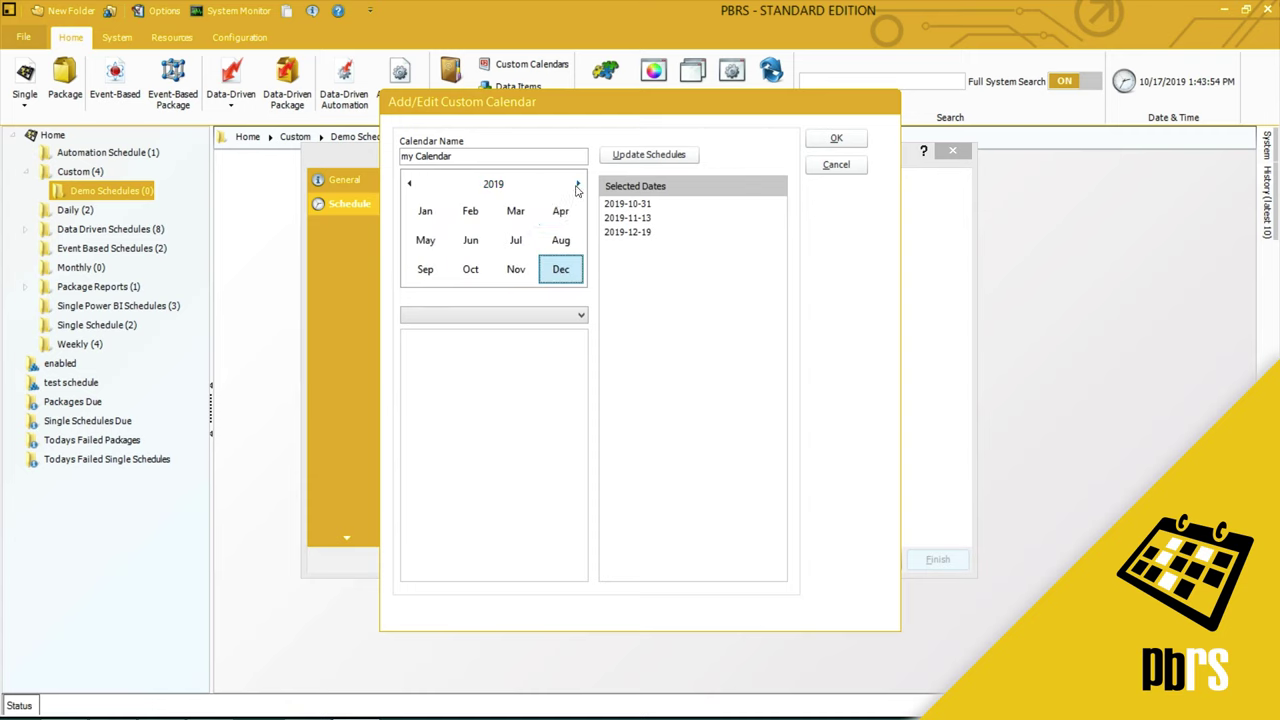
left_click(838, 140)
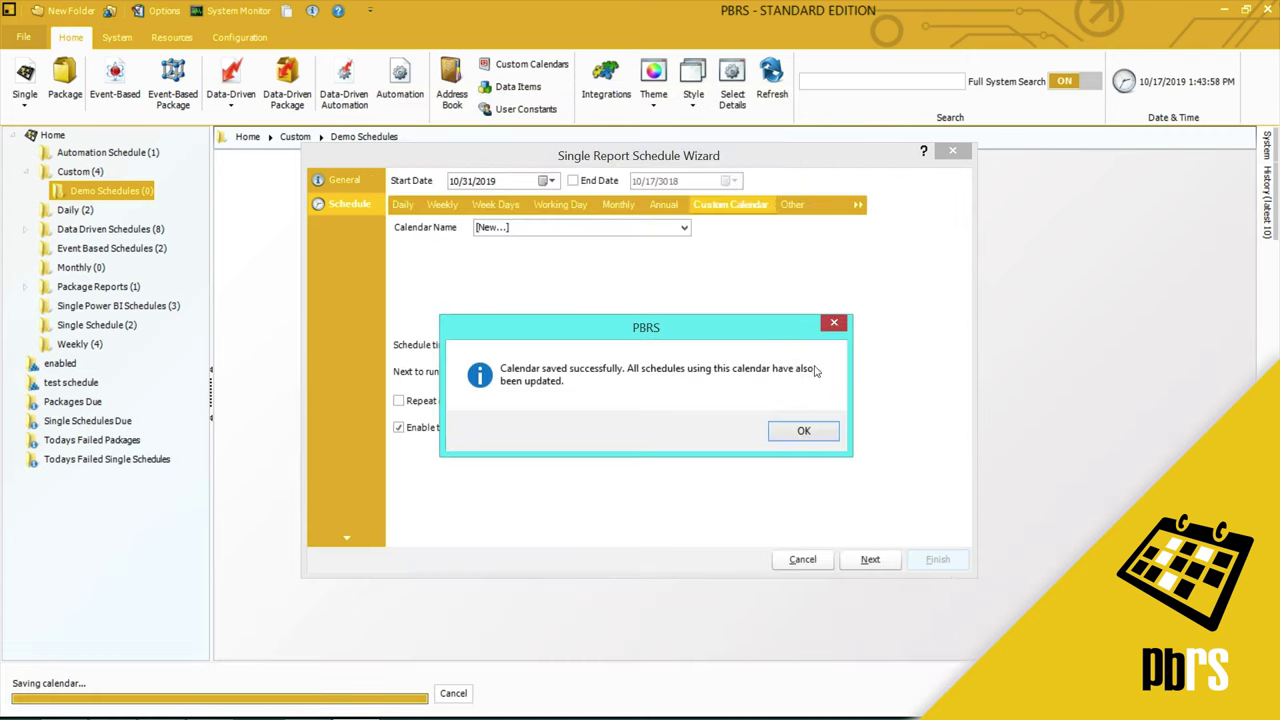
- Dismiss the calendar-saved message and switch the schedule to Other recurrence
left_click(796, 432)
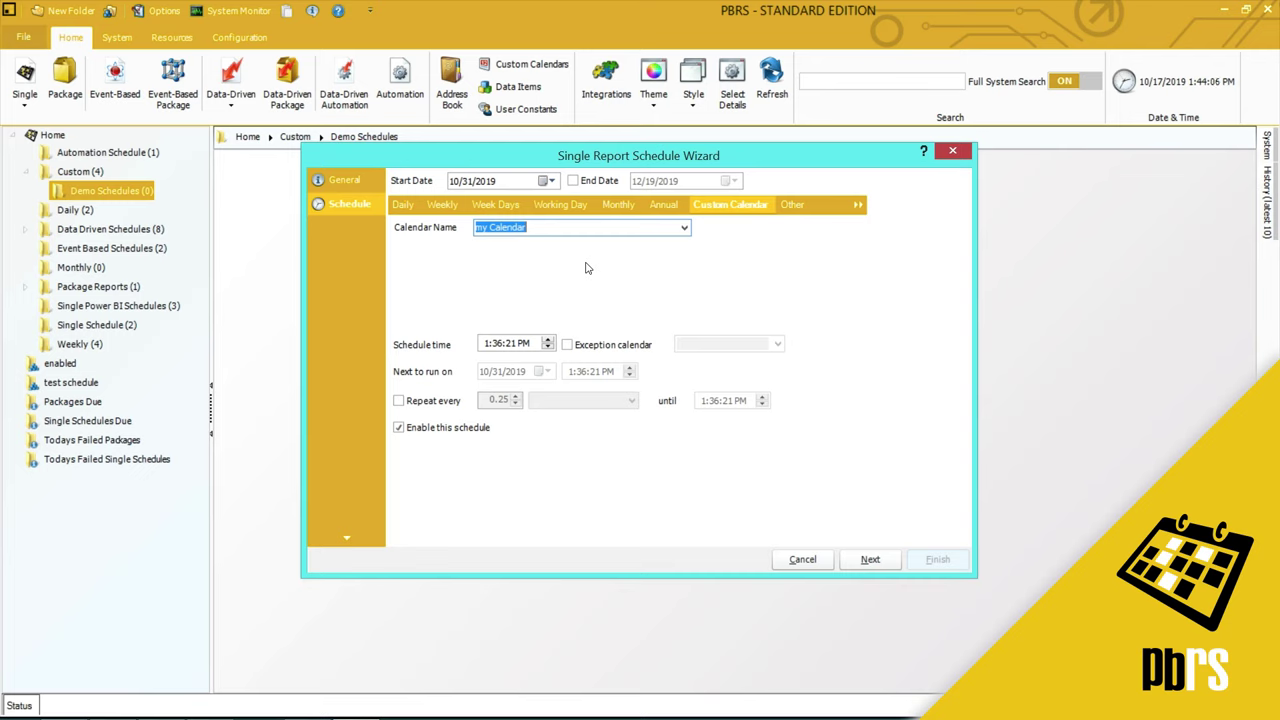
left_click(793, 205)
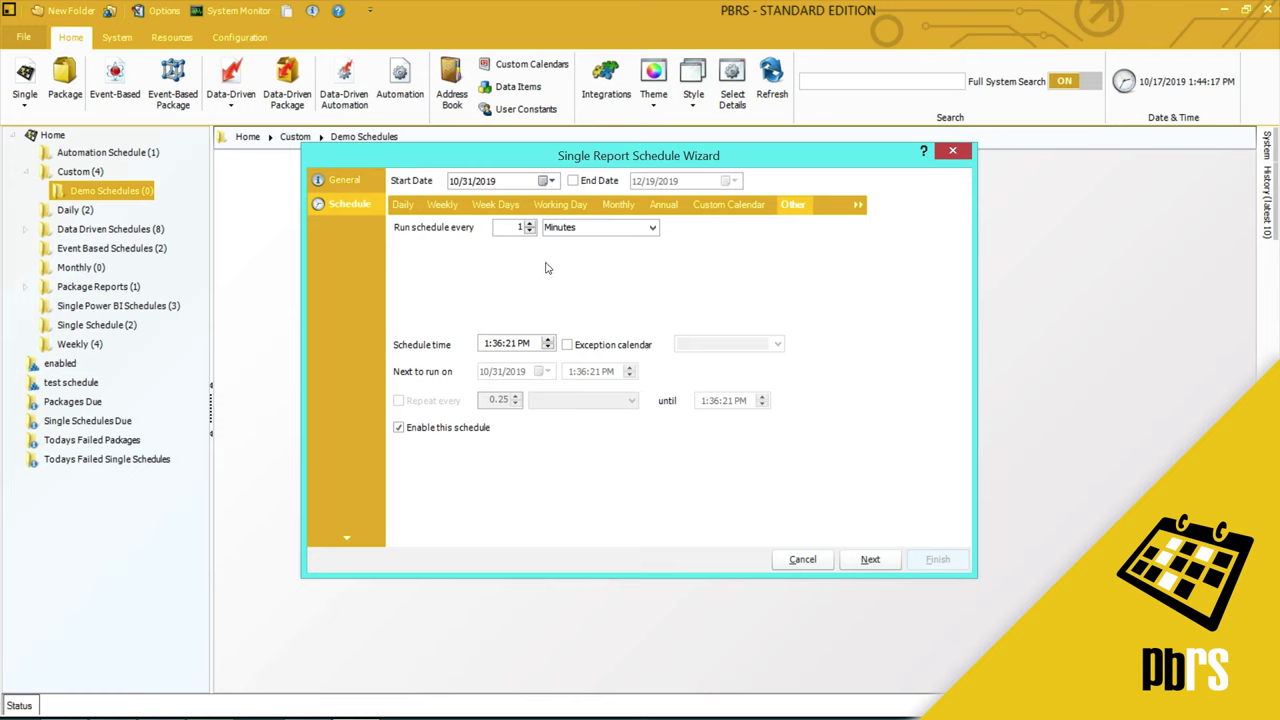
- Set the Other recurrence to run every 5 Days
key("Up")
key("Up")
key("Up")
key("Up")
left_click(651, 228)
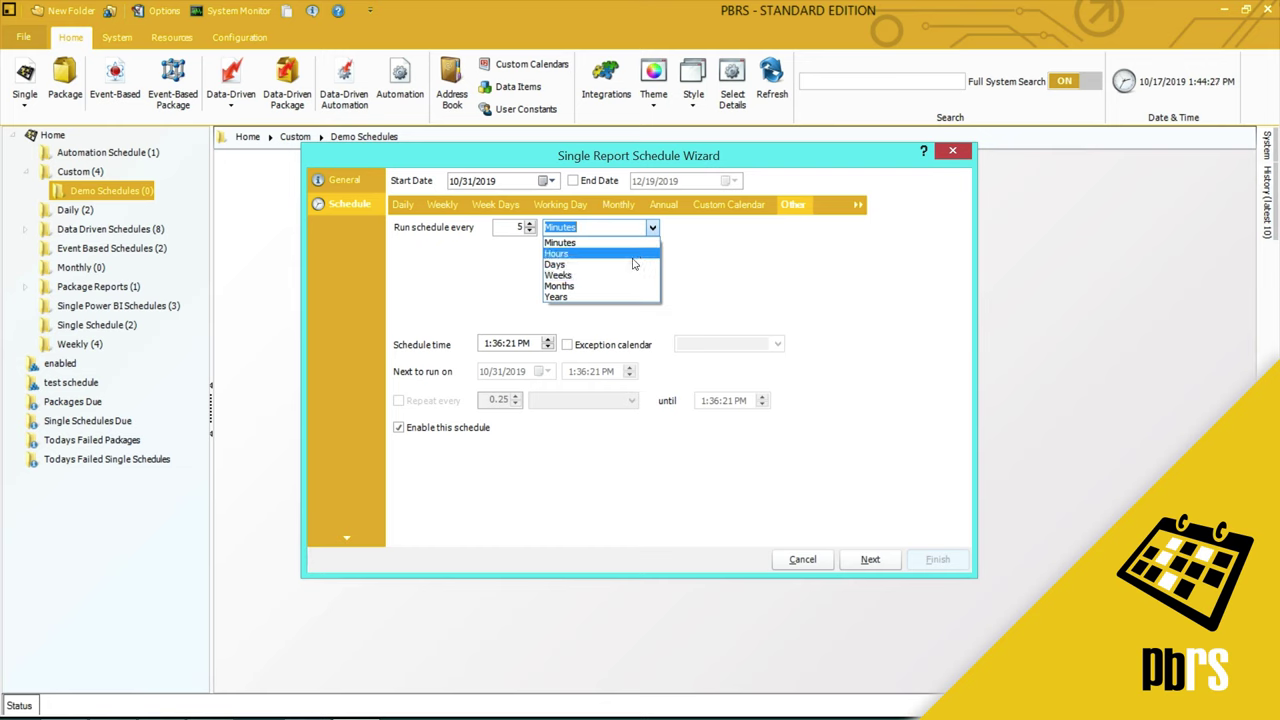
left_click(633, 264)
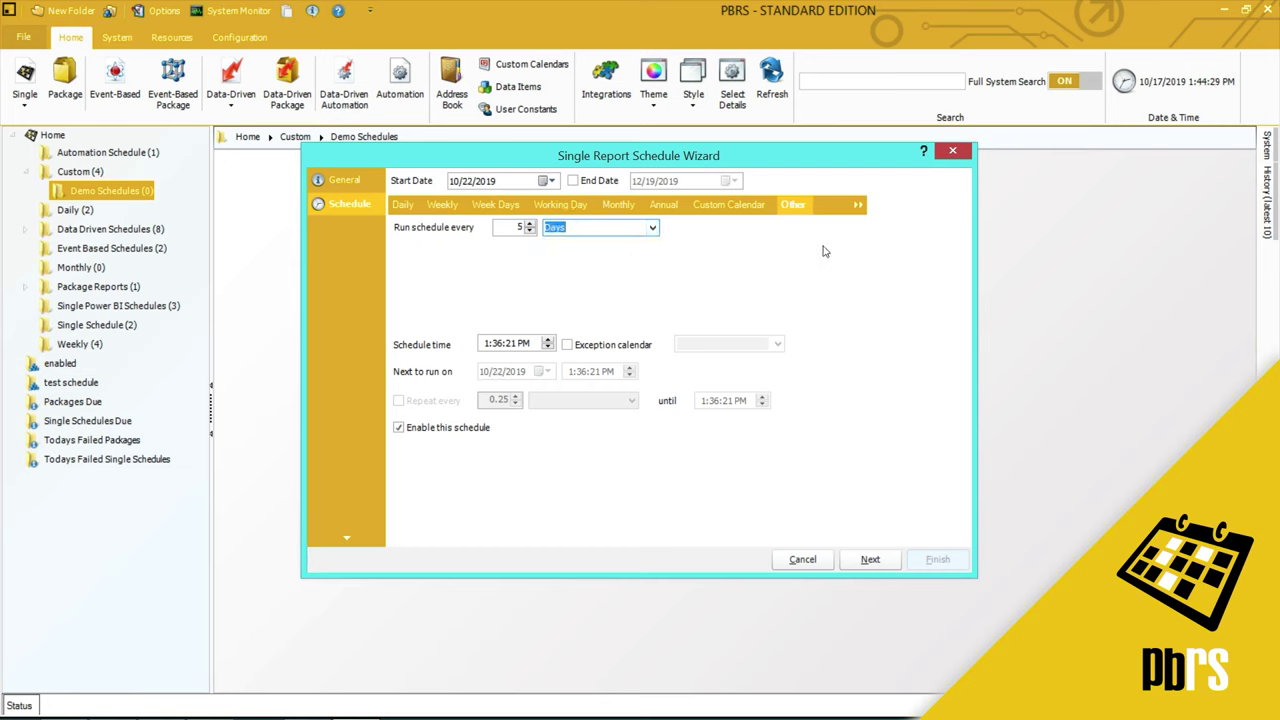
left_click(858, 205)
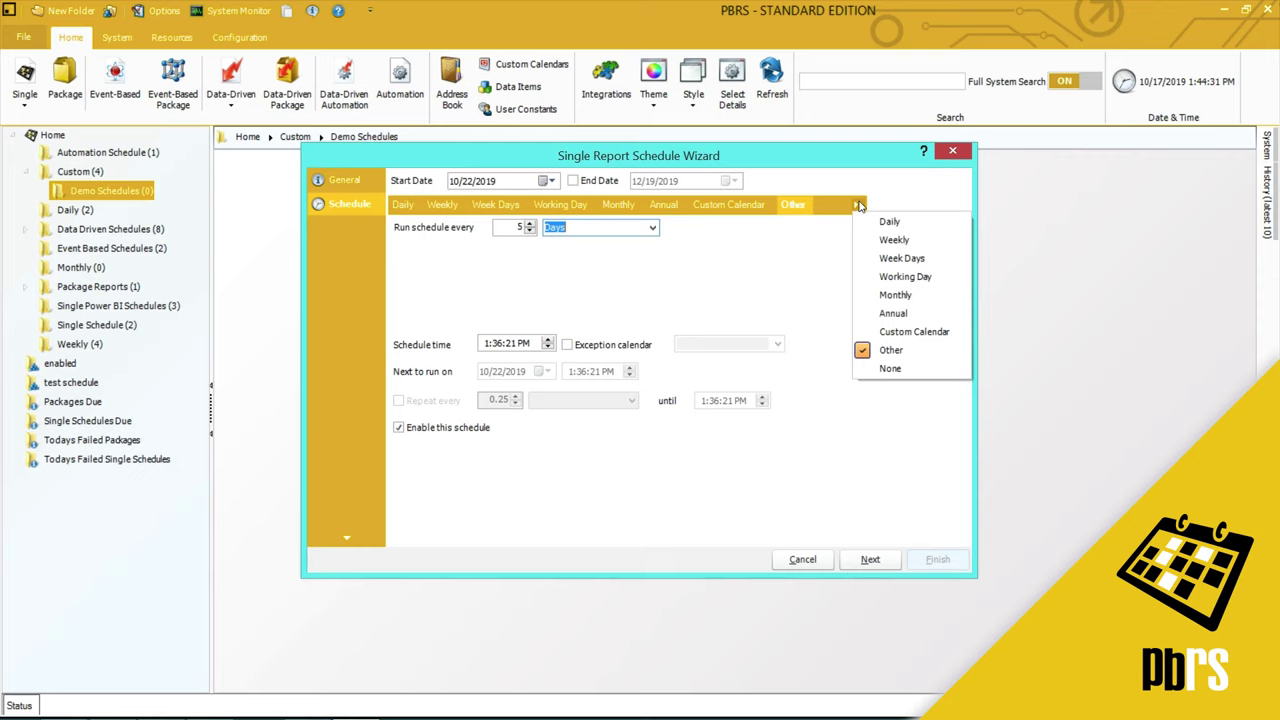
- Set the schedule type to None and the schedule time to 7:00:00 AM
left_click(889, 369)
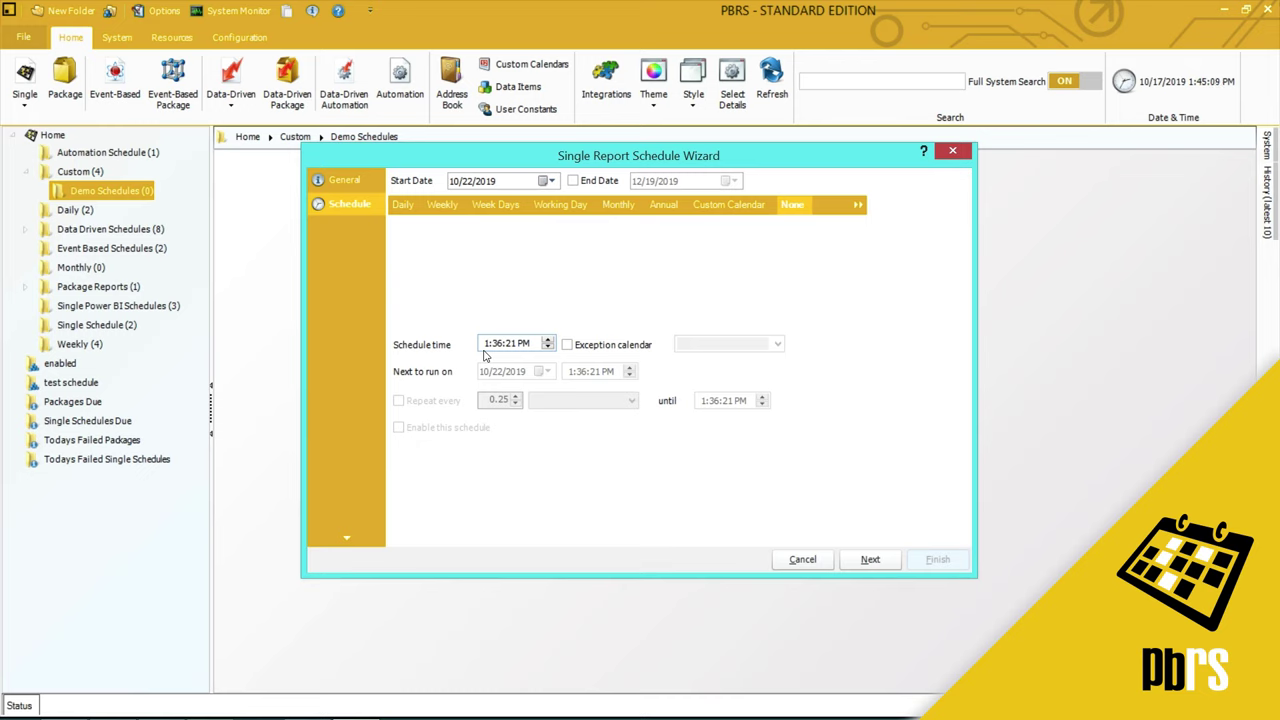
left_click(483, 345)
type("70000")
left_click(548, 340)
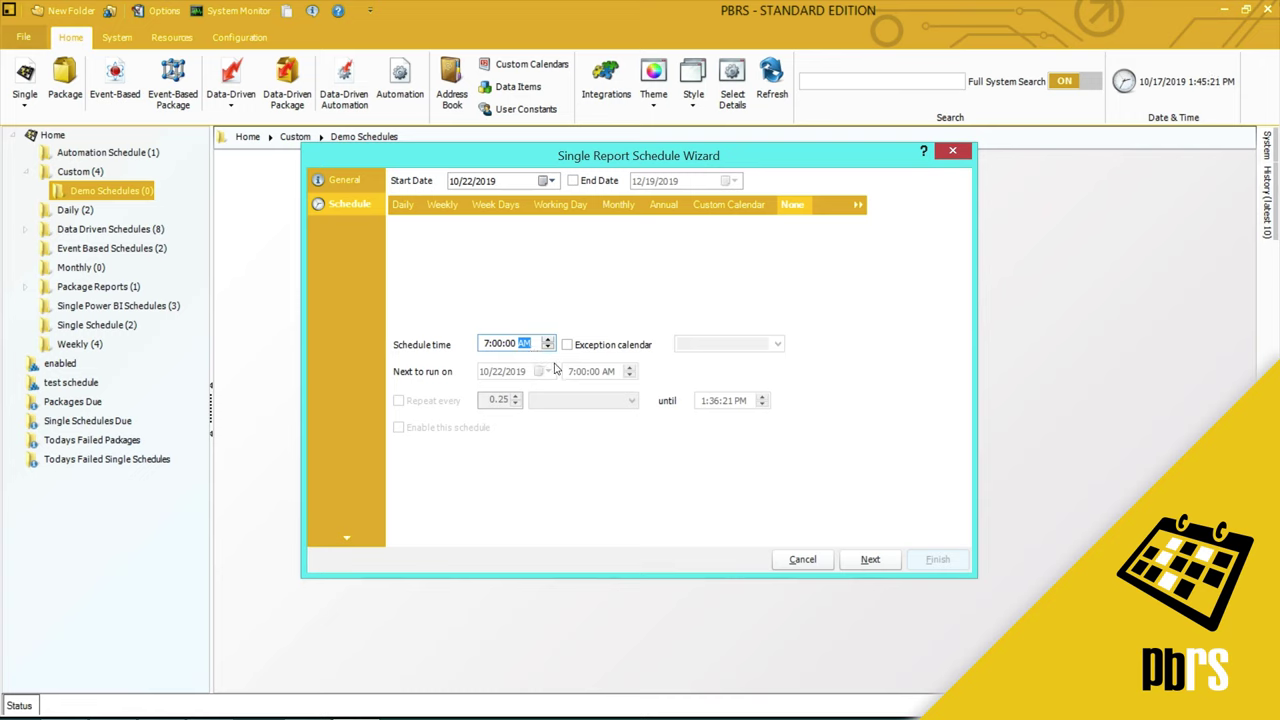
- Return to Daily every 4 days and use 'my Calendar' as the exception calendar
left_click(403, 206)
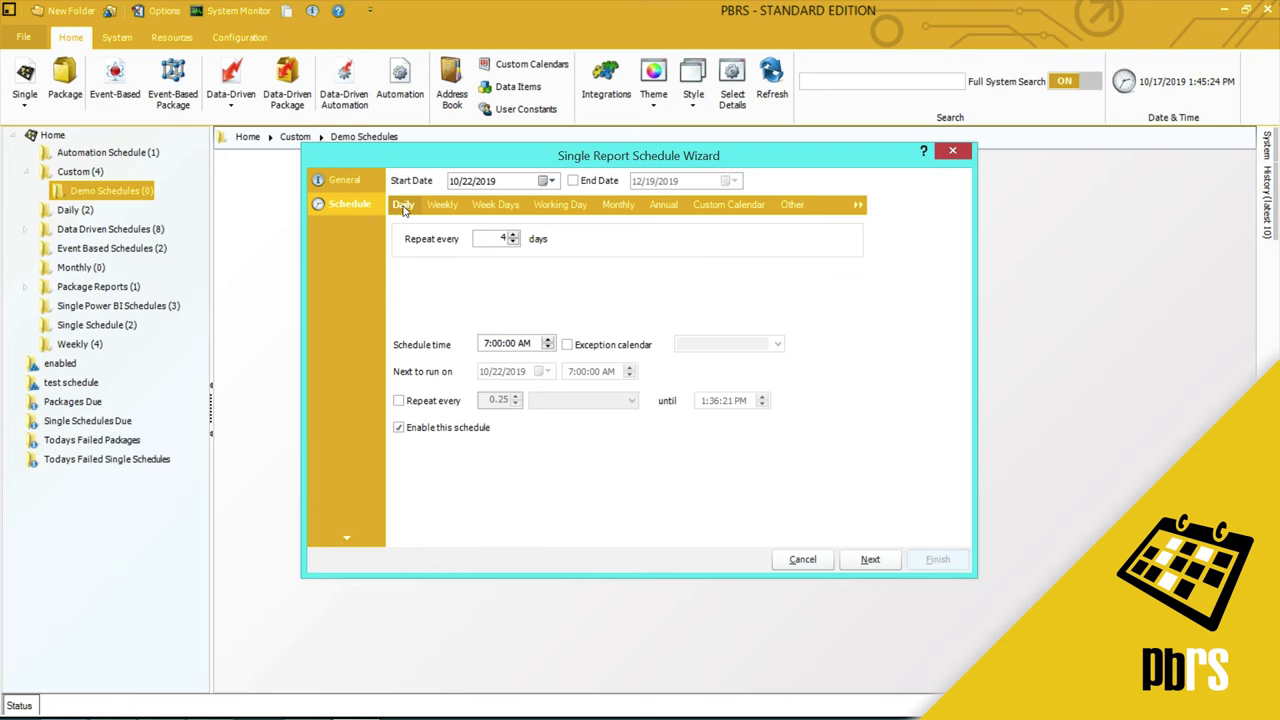
left_click(568, 345)
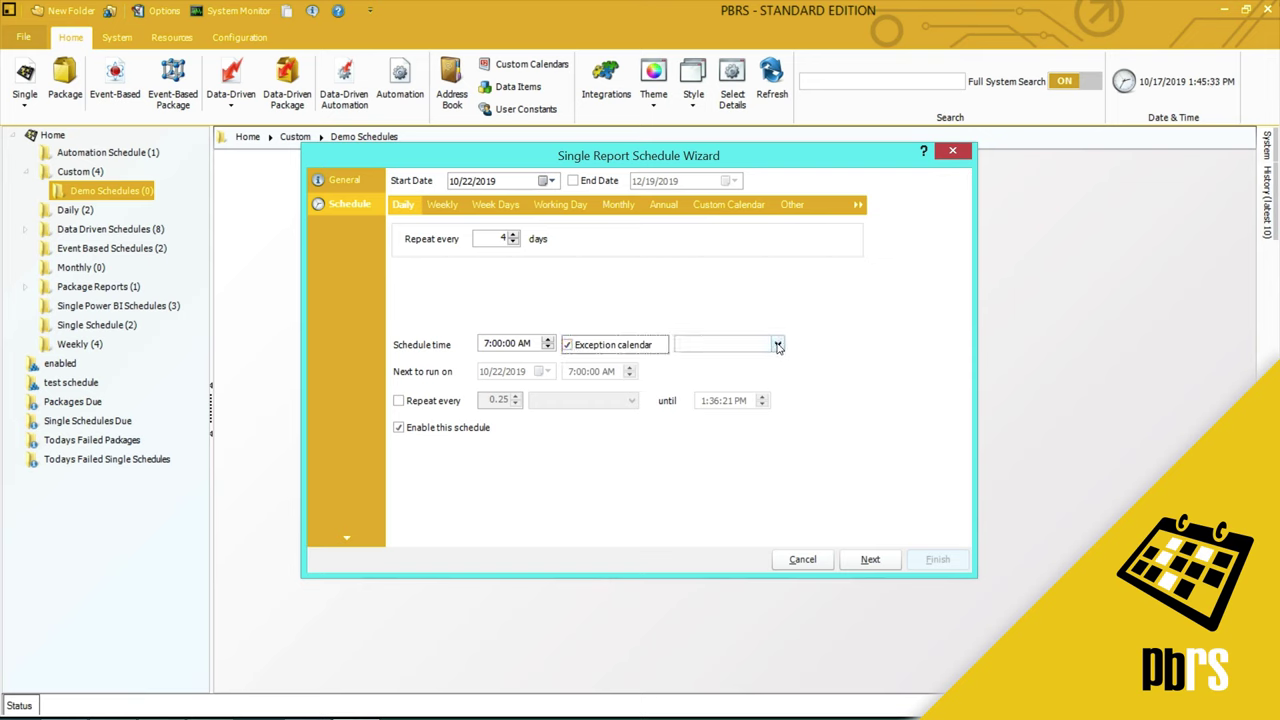
left_click(778, 345)
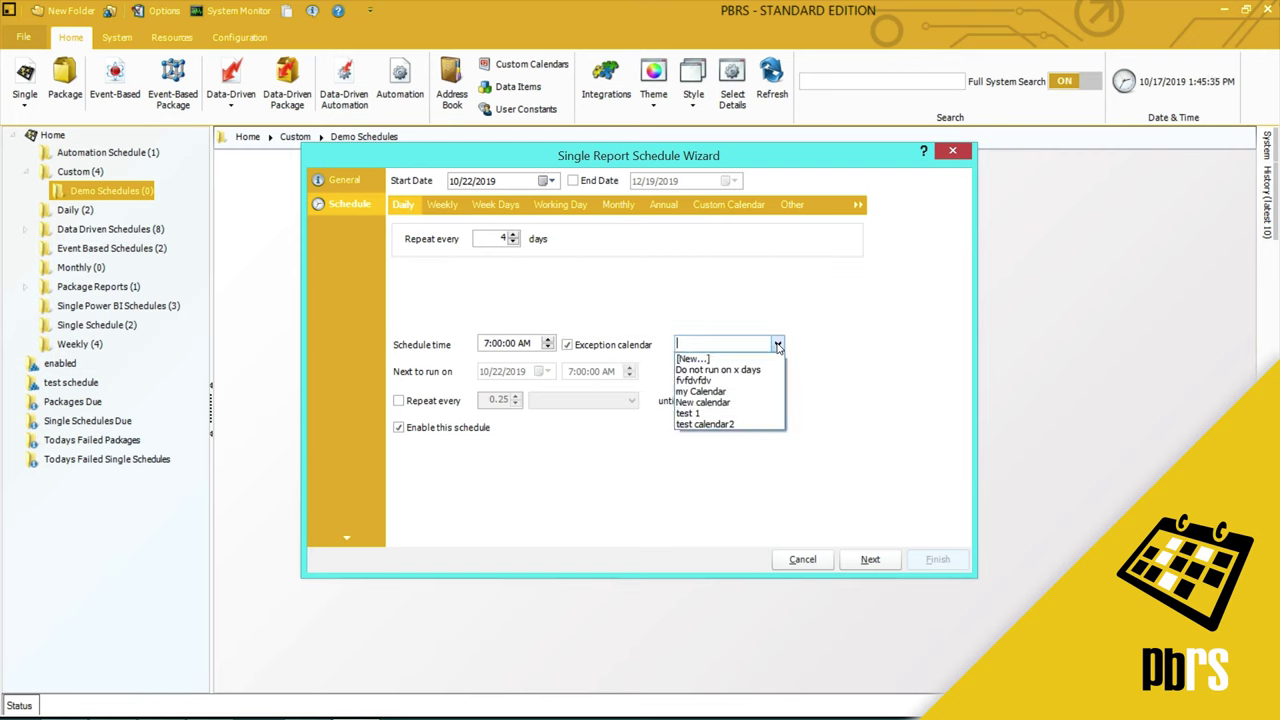
left_click(712, 391)
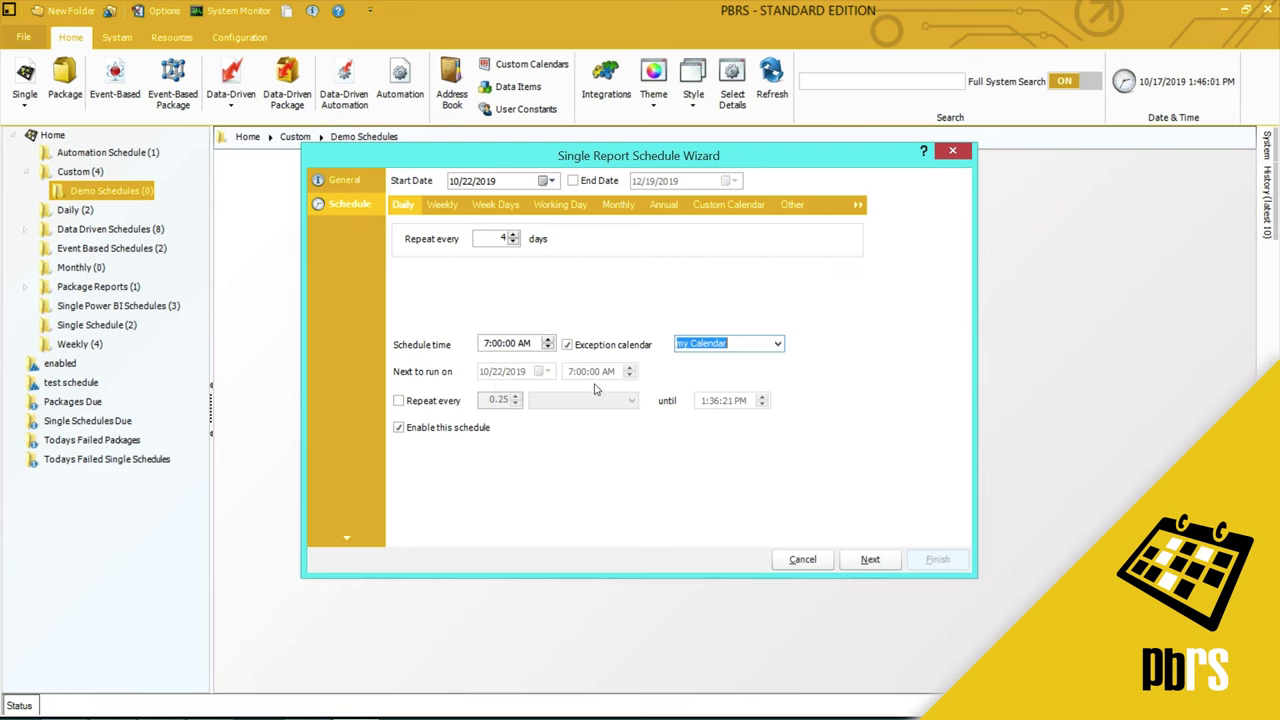
- Turn on repeats every 60 minutes (replacing 0.25) until 5:30:00 PM, and disable the schedule
left_click(404, 404)
left_click(404, 404)
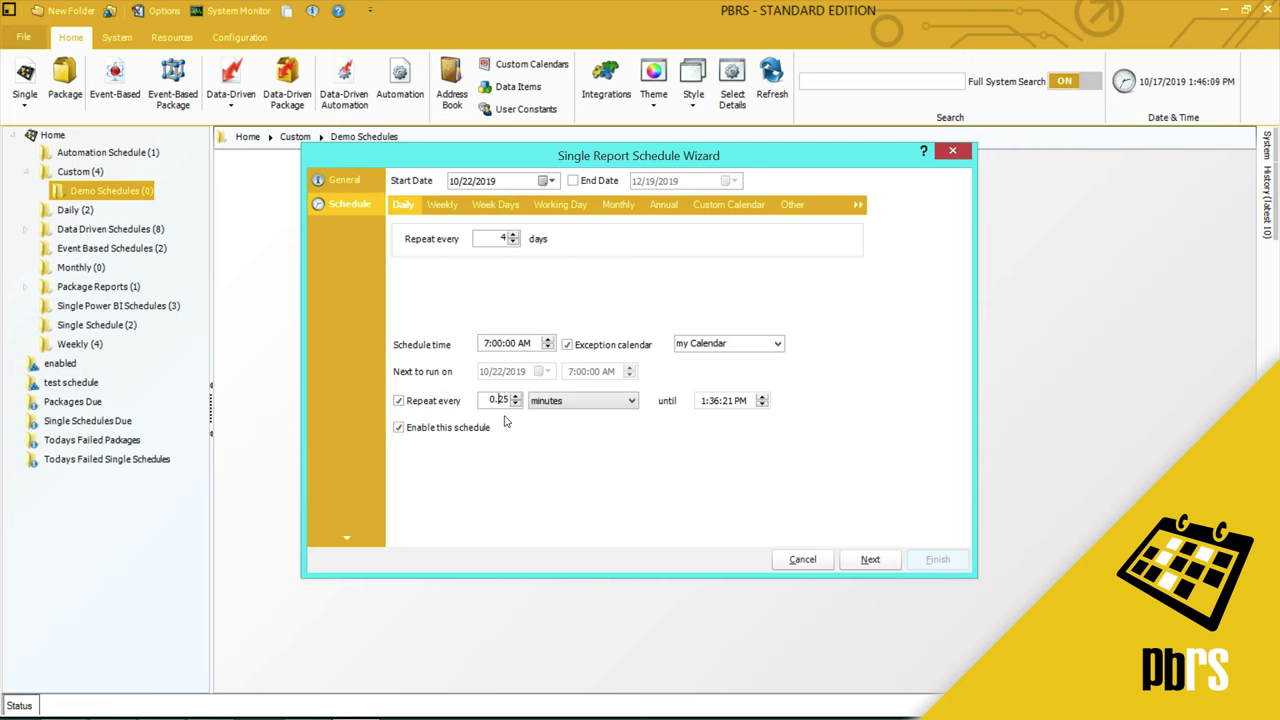
key("BackSpace")
key("Delete")
key("BackSpace")
key("BackSpace")
type("60")
left_click(714, 405)
key("Right")
type("30")
left_click(460, 440)
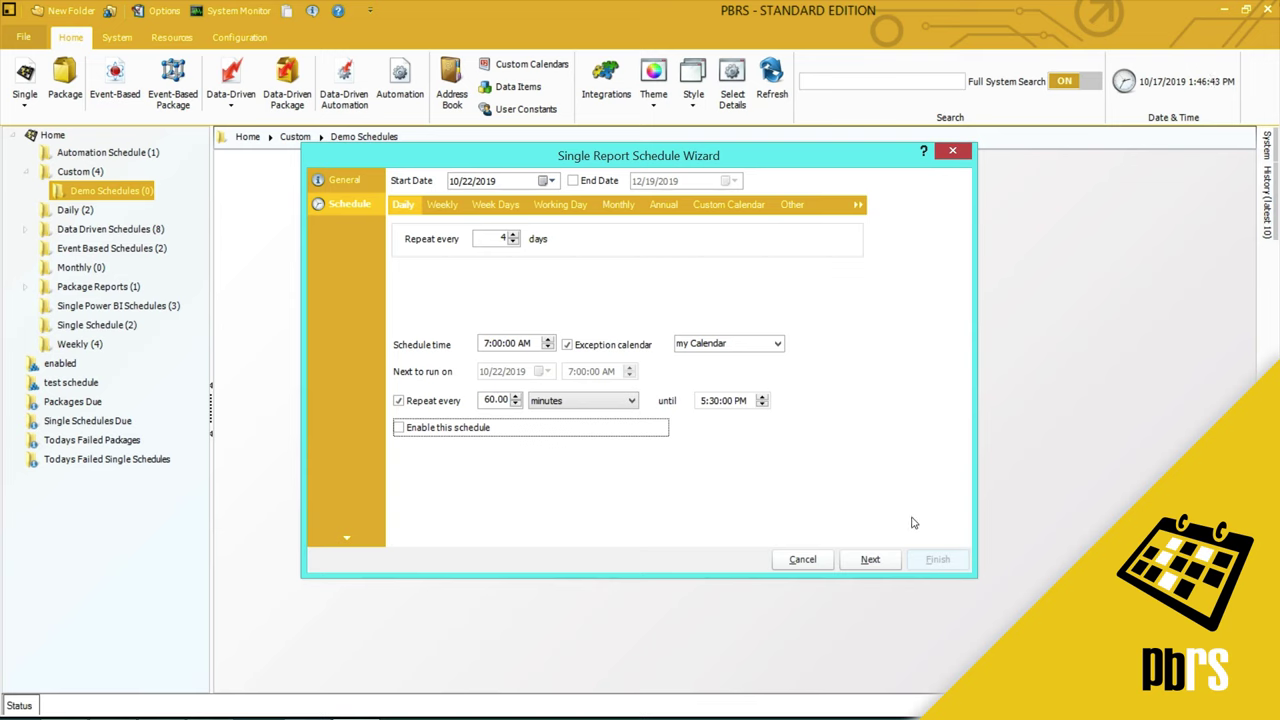
- Advance the Single Report Schedule Wizard with Next to its Settings page
left_click(869, 562)
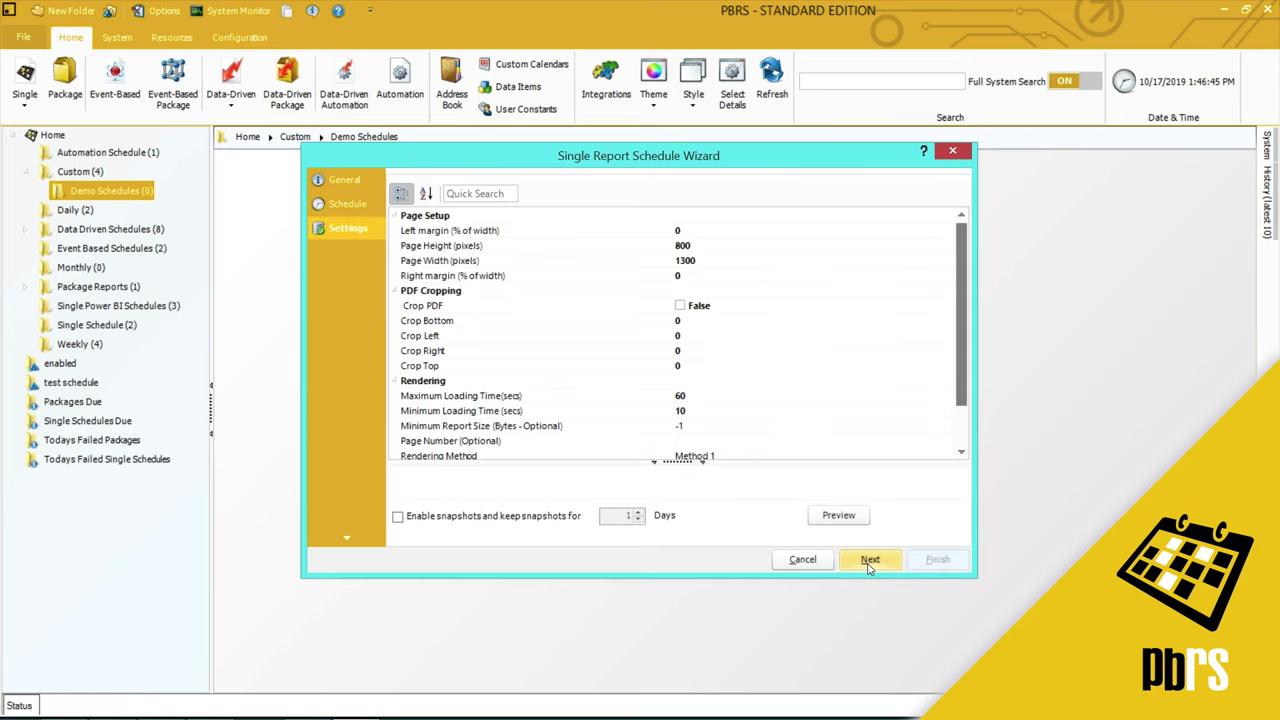